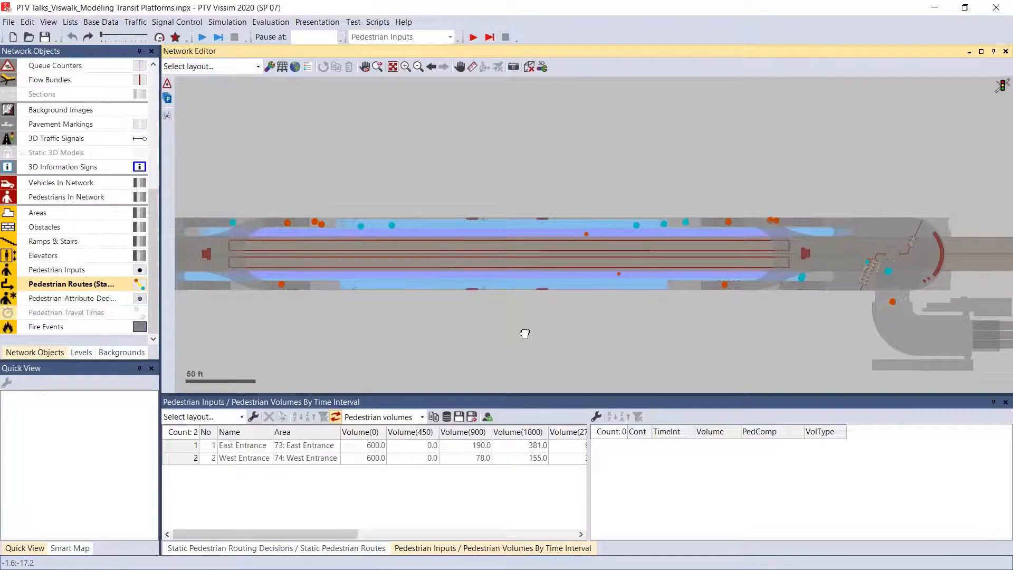
Switch the network to 3D and orbit around the station to examine its levels, escalators and platforms
left_click_drag(524, 335, 546, 323)
left_click(528, 67)
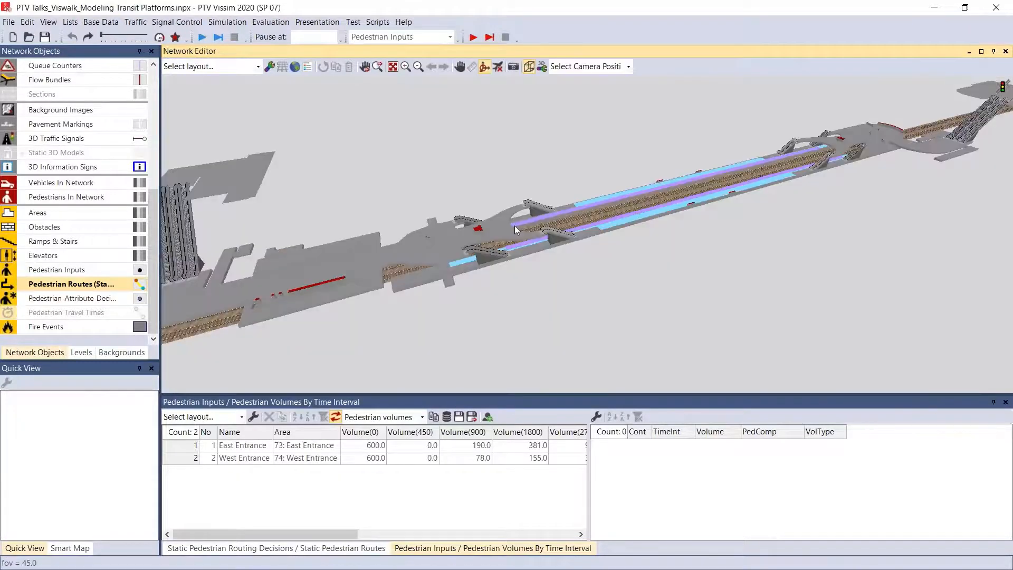
left_click_drag(466, 140, 556, 154)
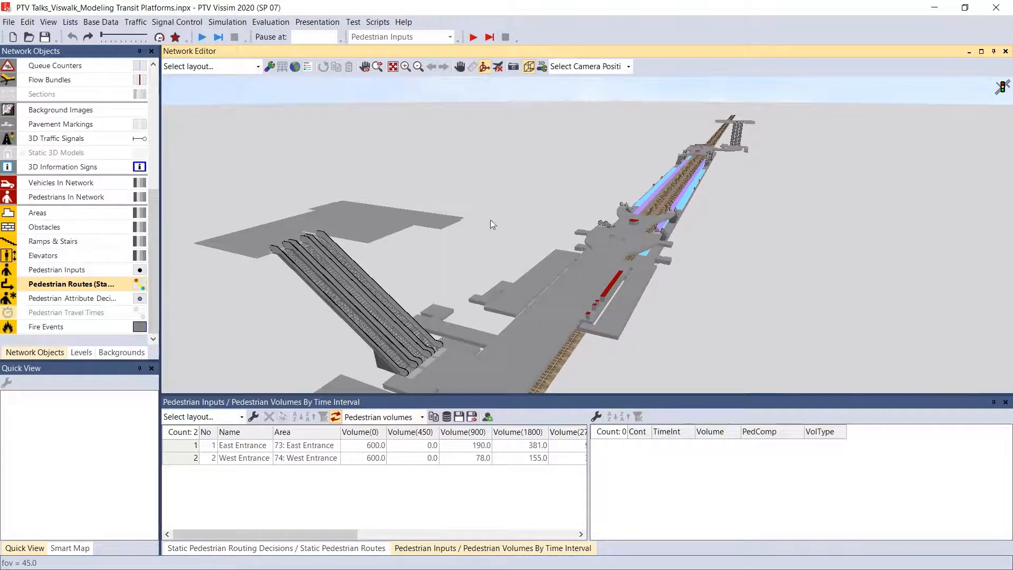
left_click_drag(625, 271, 622, 316)
Display the static 3D models to examine the platforms up close in 3D, and hide the models again
left_click(8, 153)
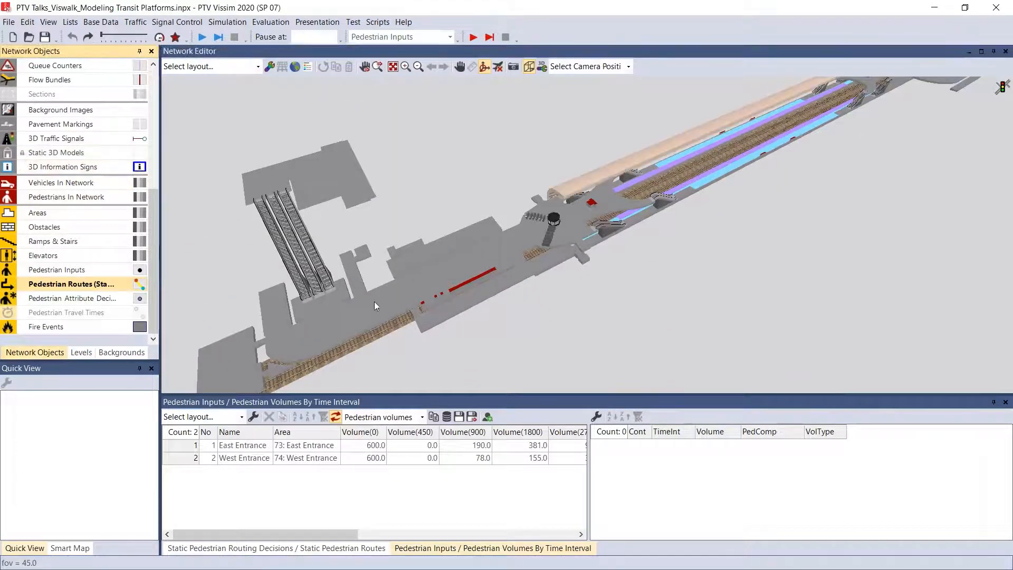
left_click_drag(374, 302, 392, 331)
scroll(529, 242, "up", 5)
scroll(653, 308, "up", 2)
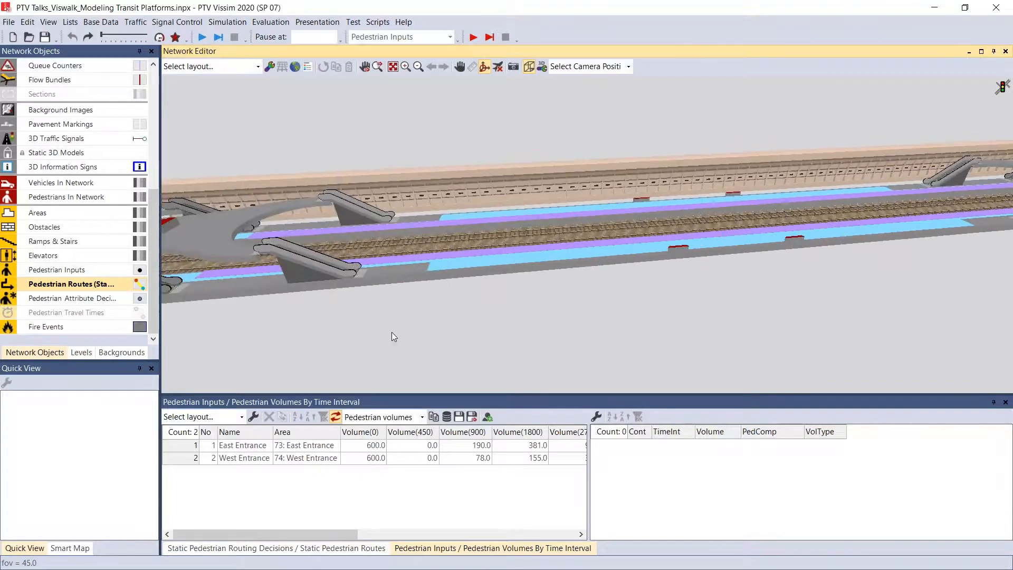
left_click(7, 153)
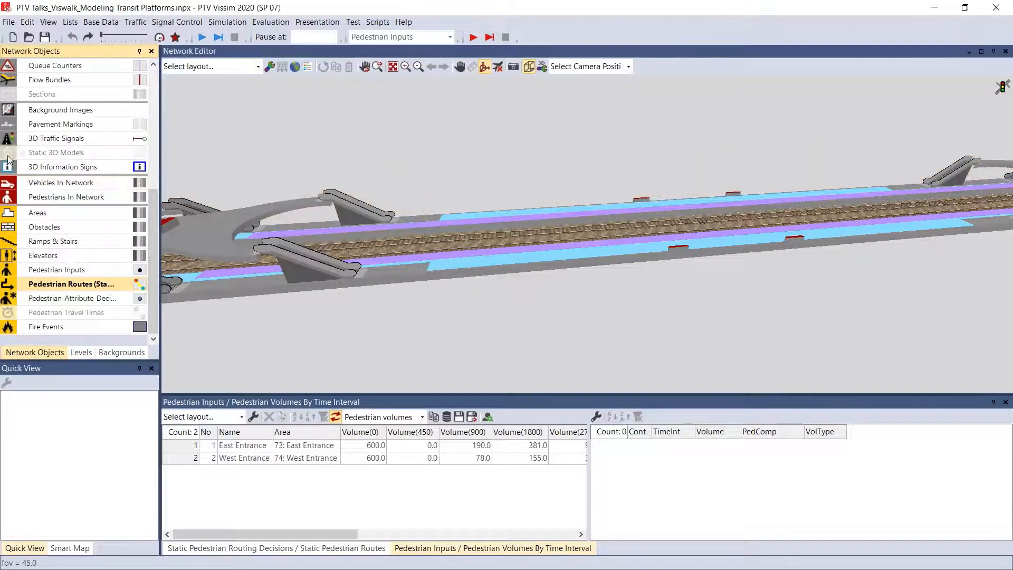
Return to the 2D view and shift the WB Orange public transport stop along the track to position 1705.323, offset from WB Blue
left_click(528, 67)
left_click(332, 242)
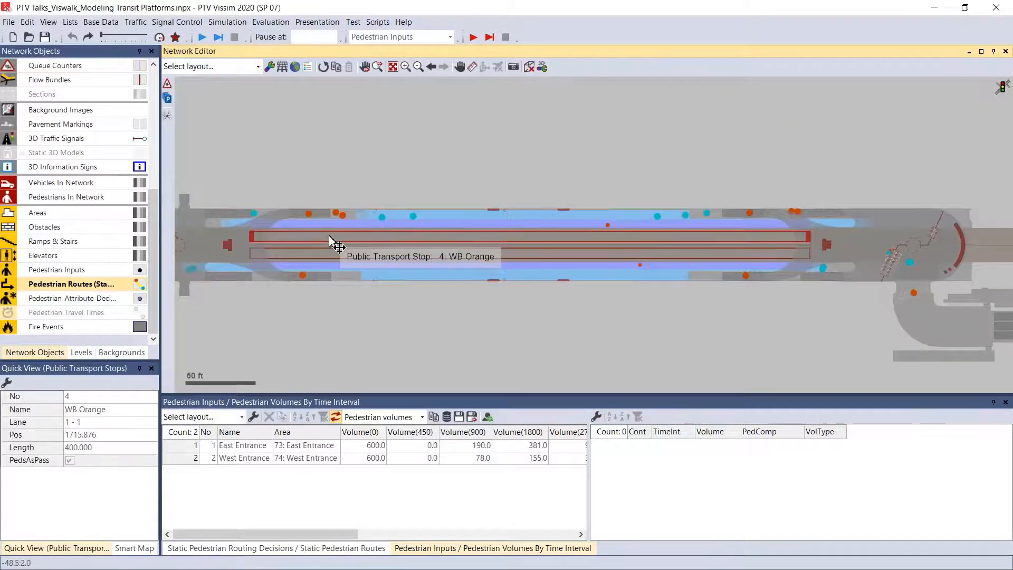
left_click(258, 242)
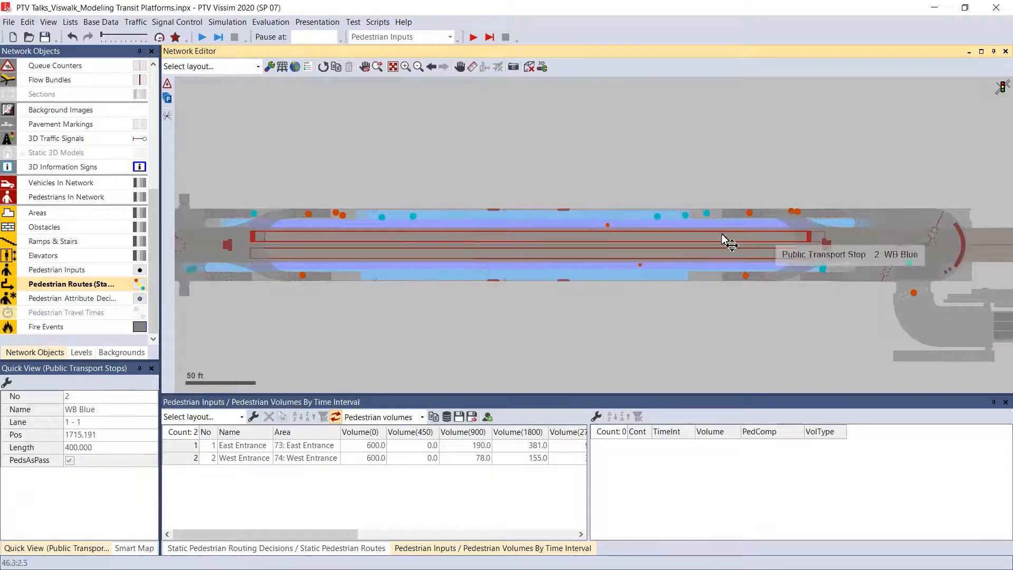
left_click(693, 240)
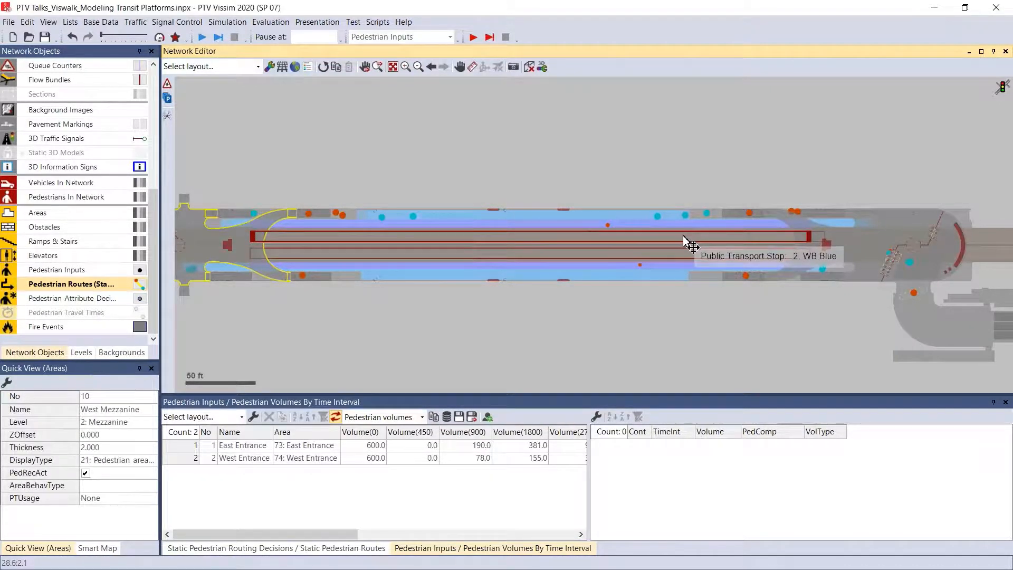
left_click(739, 357)
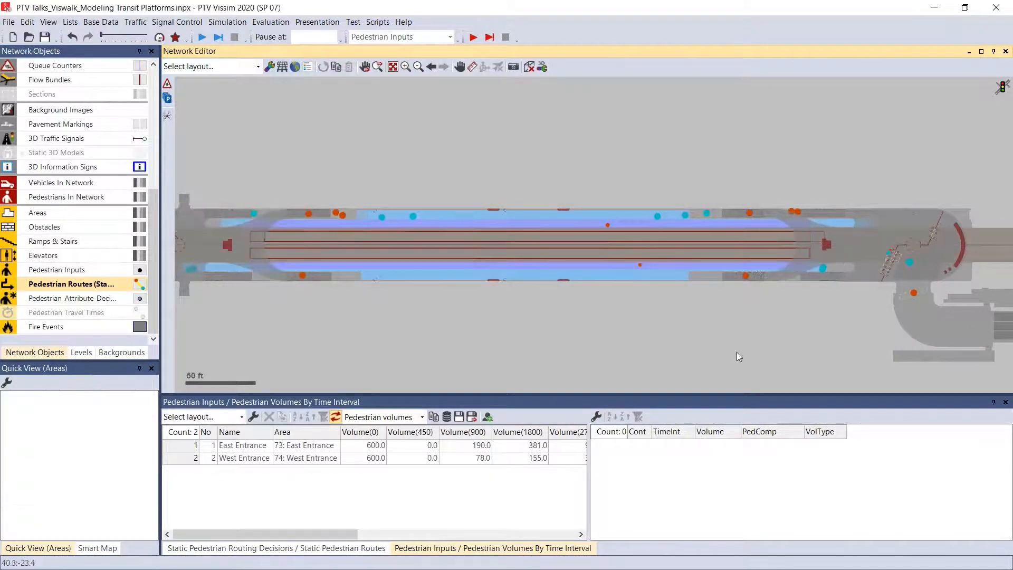
left_click(818, 243)
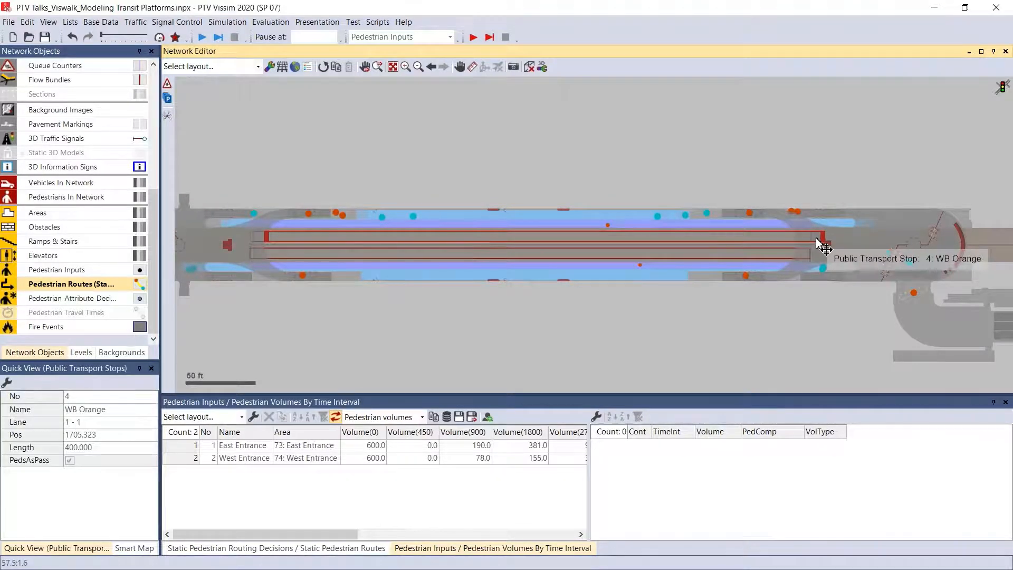
Review the public transport usage and assigned stops of the WB Platform pedestrian area
left_click(355, 225)
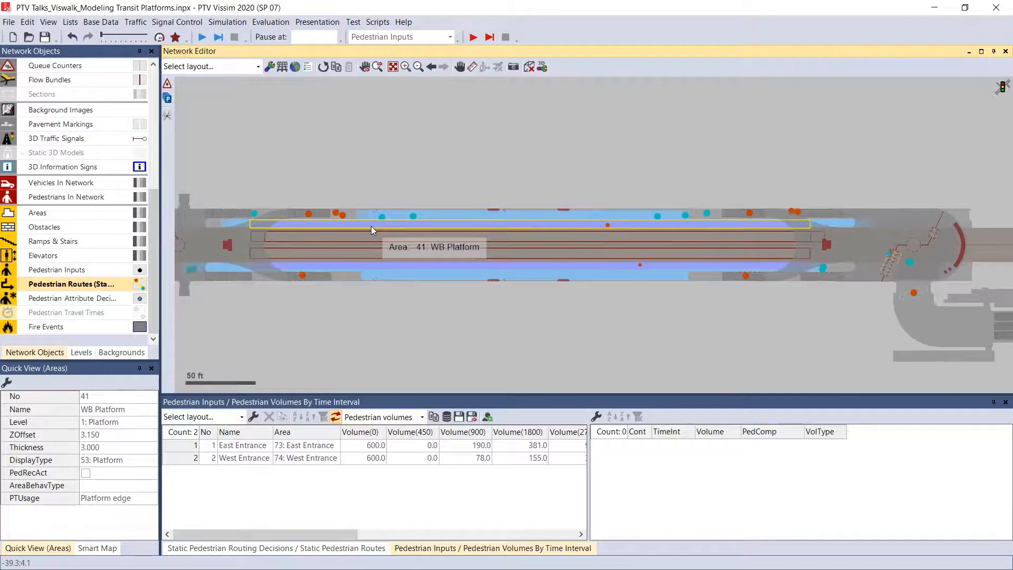
double_click(371, 225)
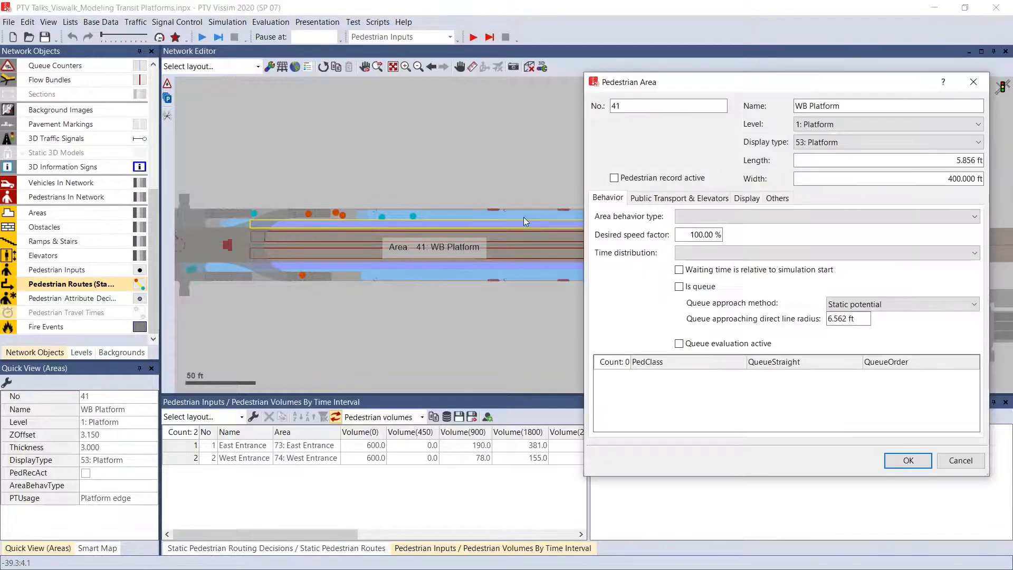
left_click(657, 199)
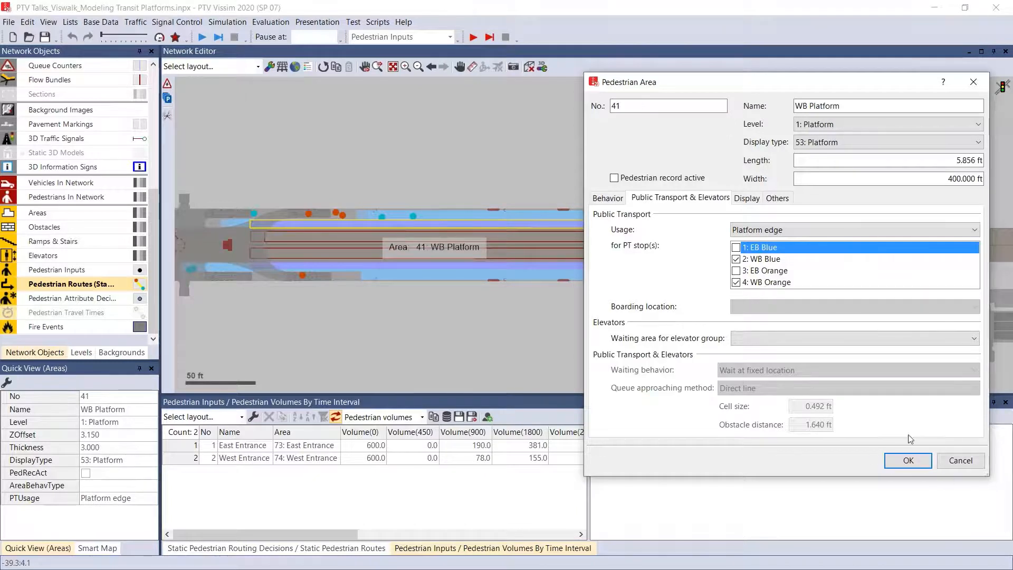
left_click(906, 462)
left_click(485, 324)
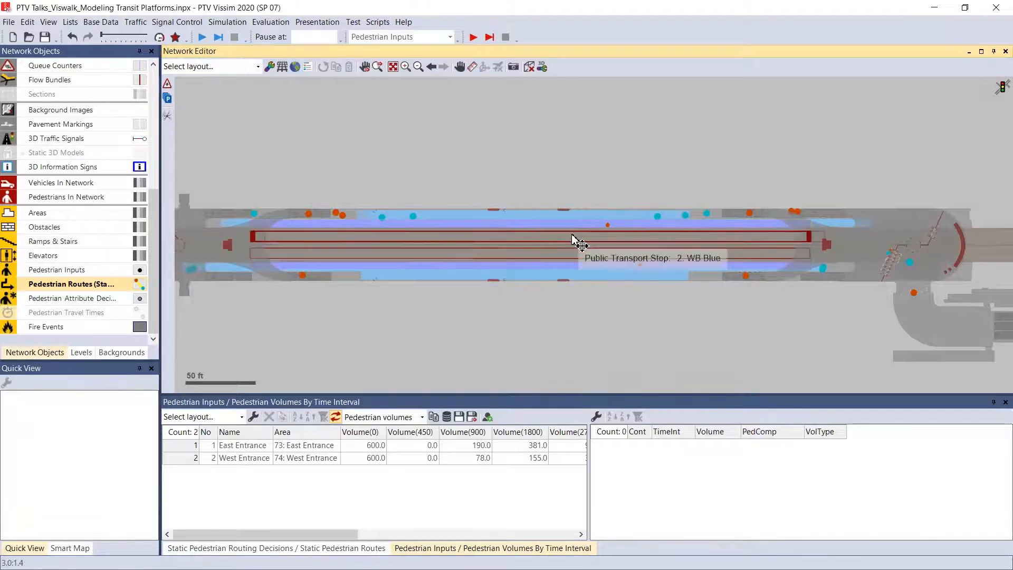
Examine the static routes of the WB Platform Arrivals routing decision, first all together and then route 1 and route 2 individually
left_click(608, 231)
left_click(612, 434)
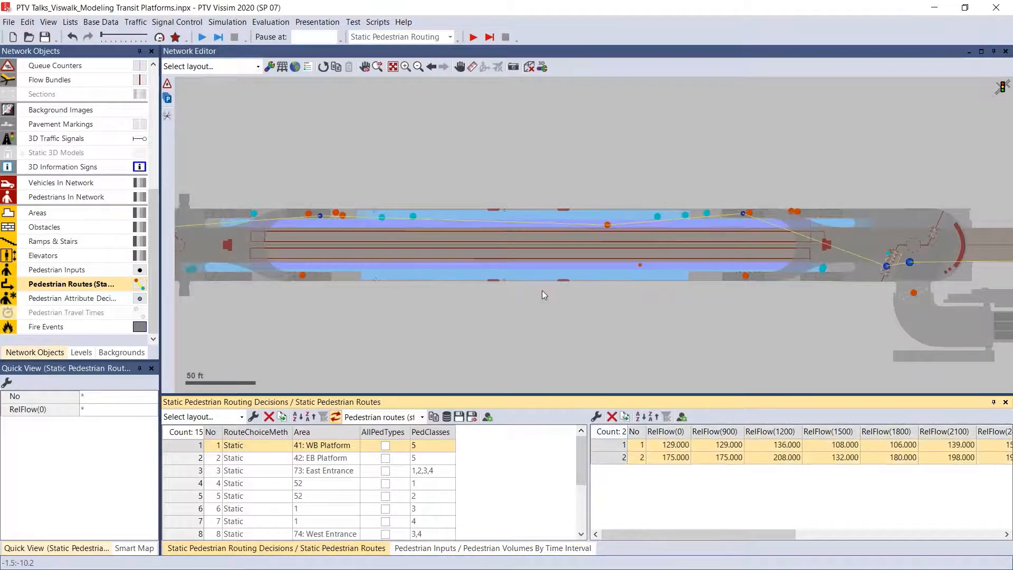
scroll(540, 289, "down", 2)
left_click_drag(571, 298, 580, 300)
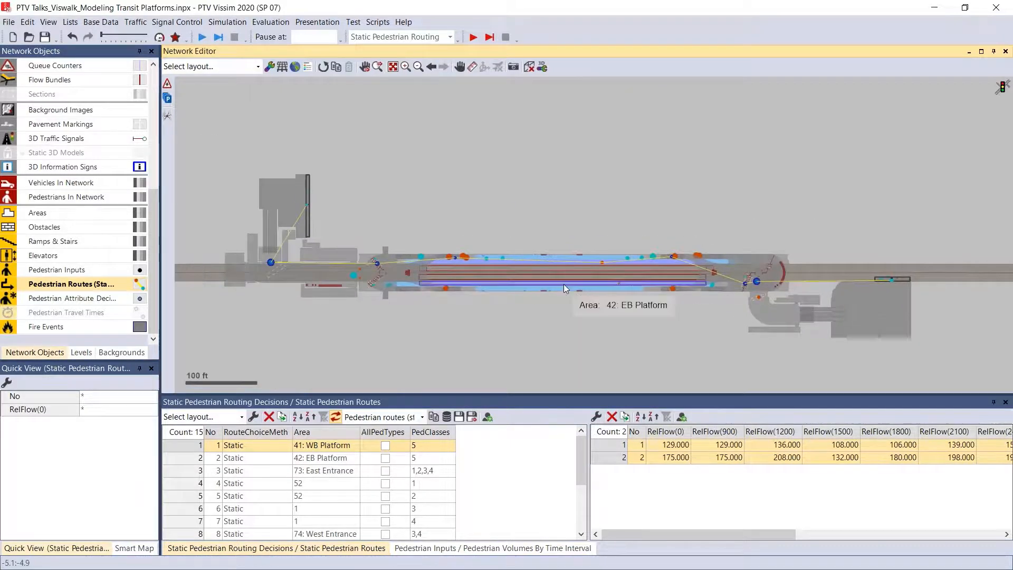
left_click(614, 449)
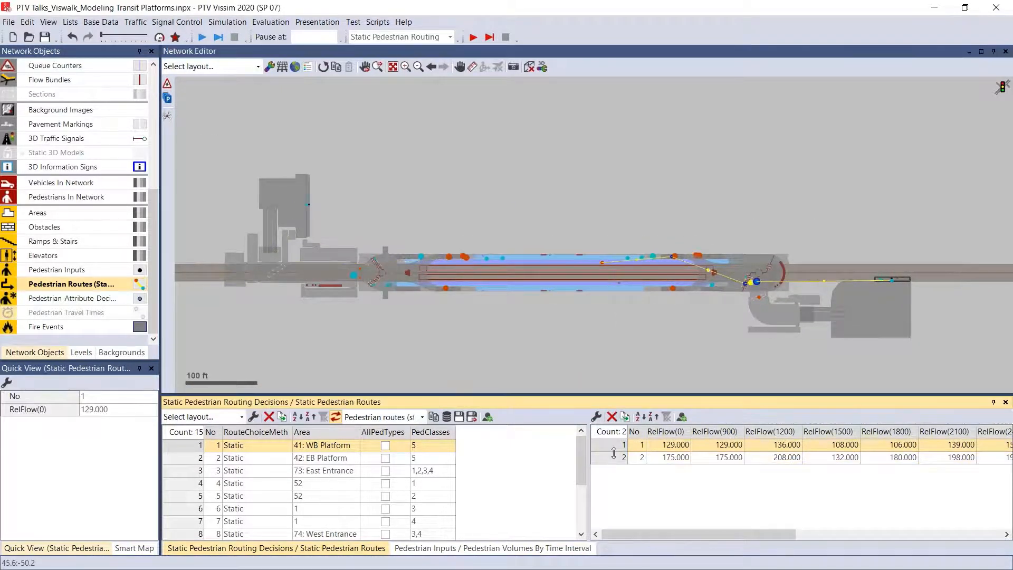
left_click(613, 457)
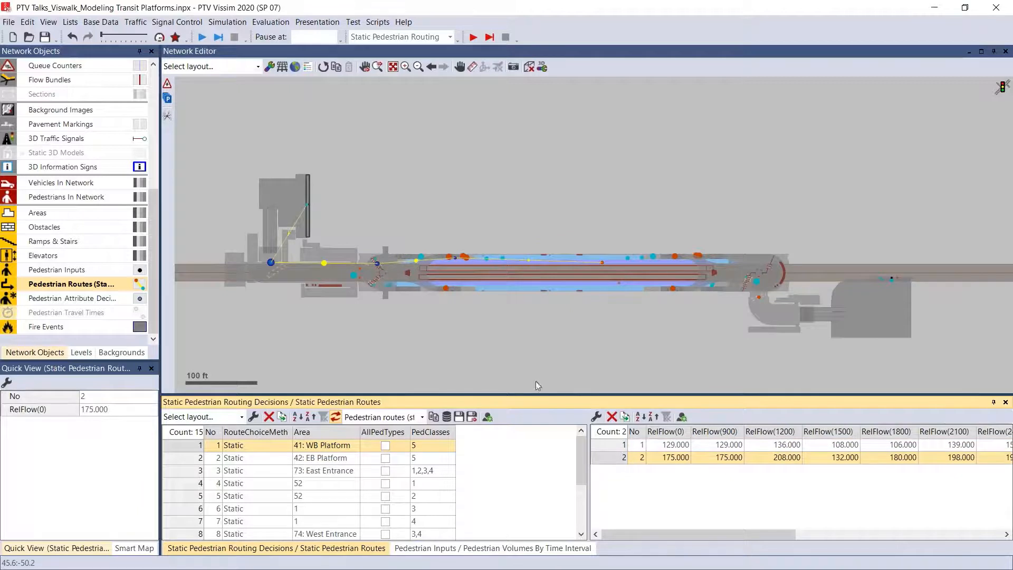
left_click(536, 353)
scroll(546, 353, "up", 2)
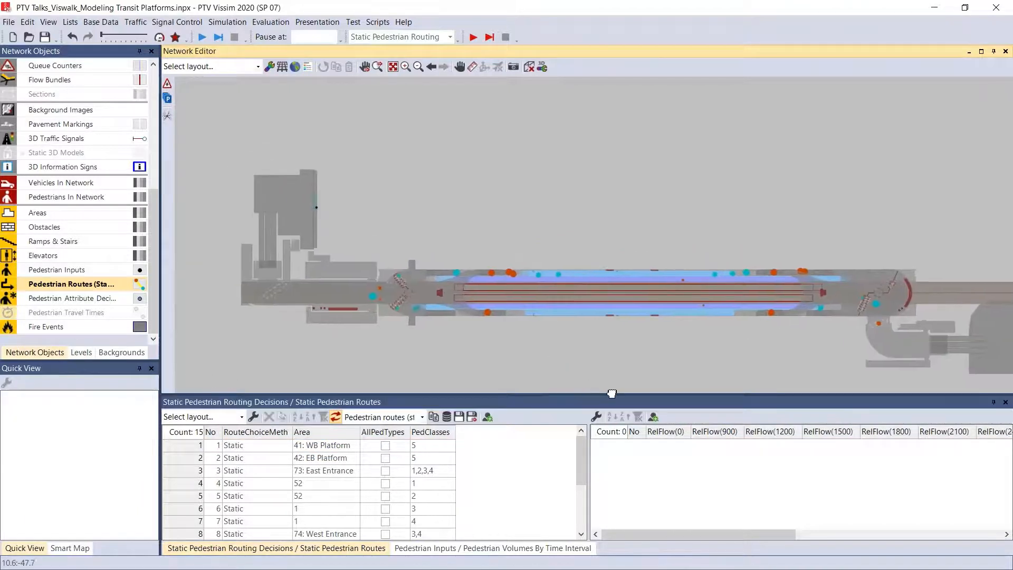
scroll(643, 363, "up", 2)
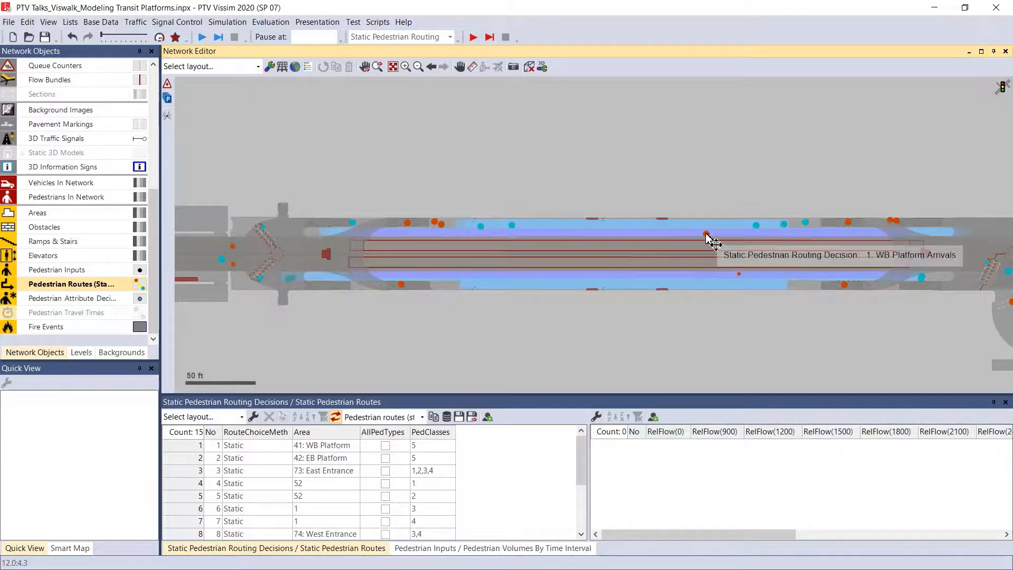
left_click(707, 235)
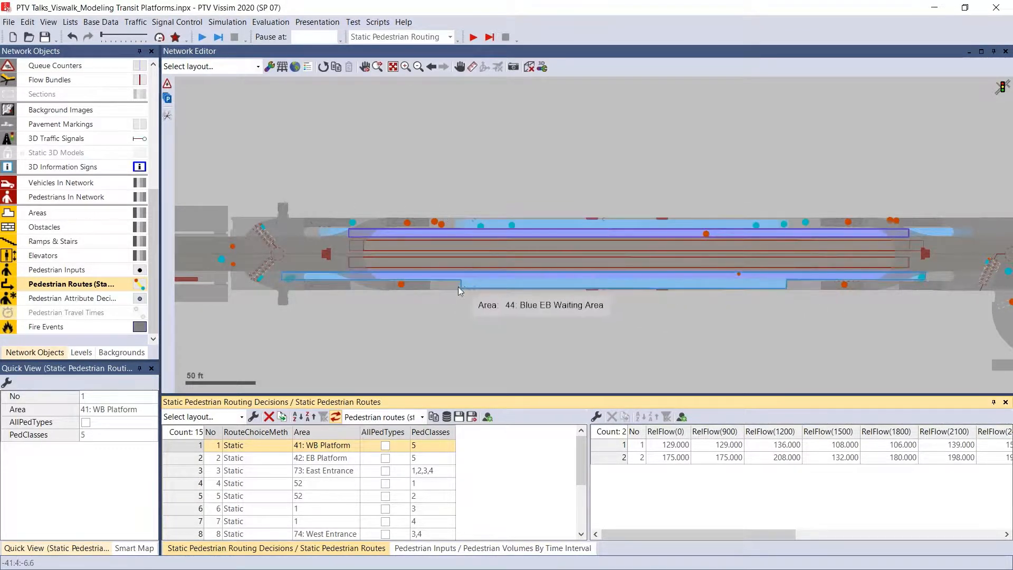
Move the Blue WB and Orange WB waiting areas off the platform to separate them, and select platform area 1 beneath
left_click_drag(499, 318, 628, 344)
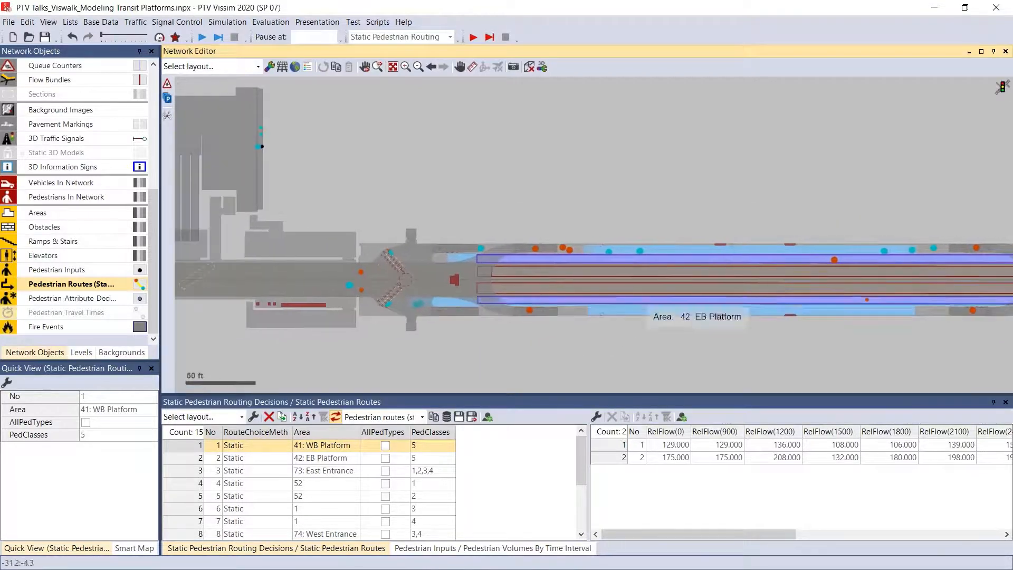
left_click(653, 252)
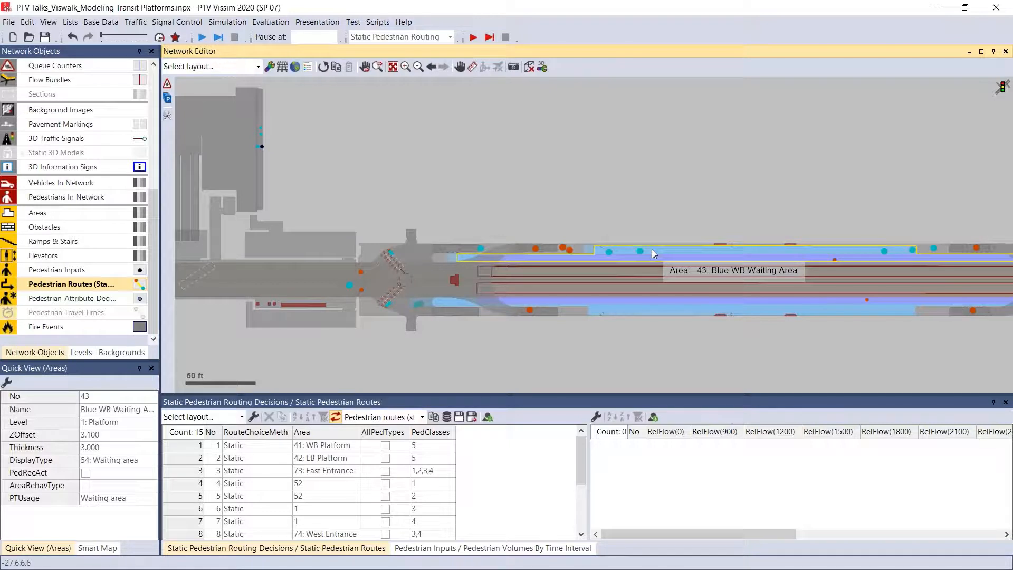
left_click_drag(658, 242, 645, 205)
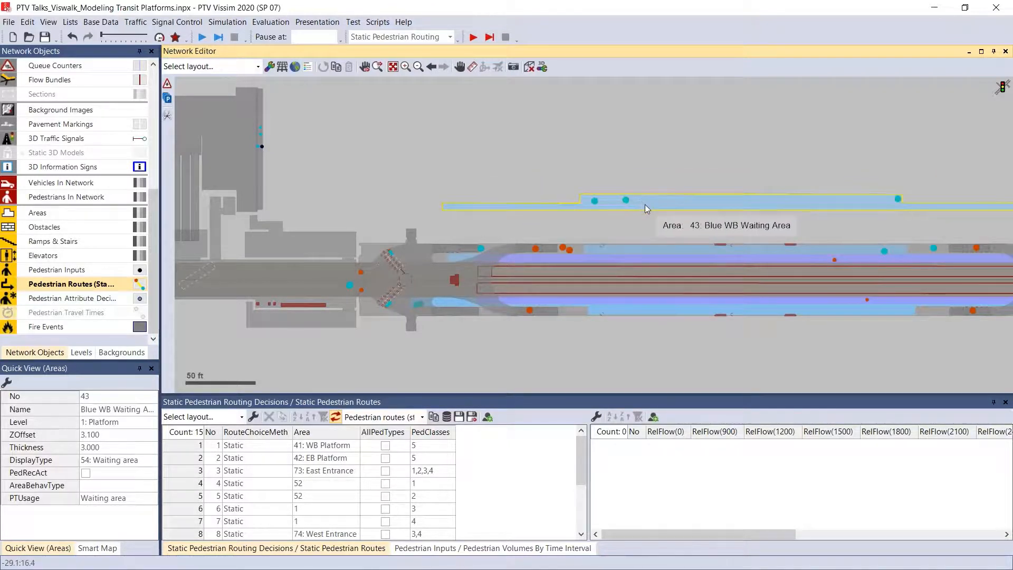
left_click(650, 252)
left_click_drag(646, 243, 610, 173)
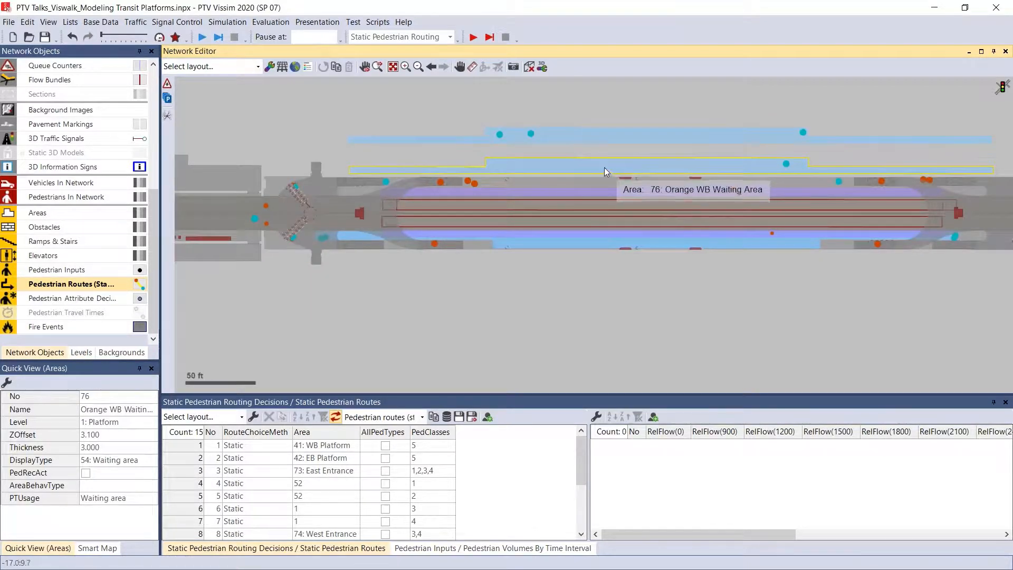
left_click(273, 183)
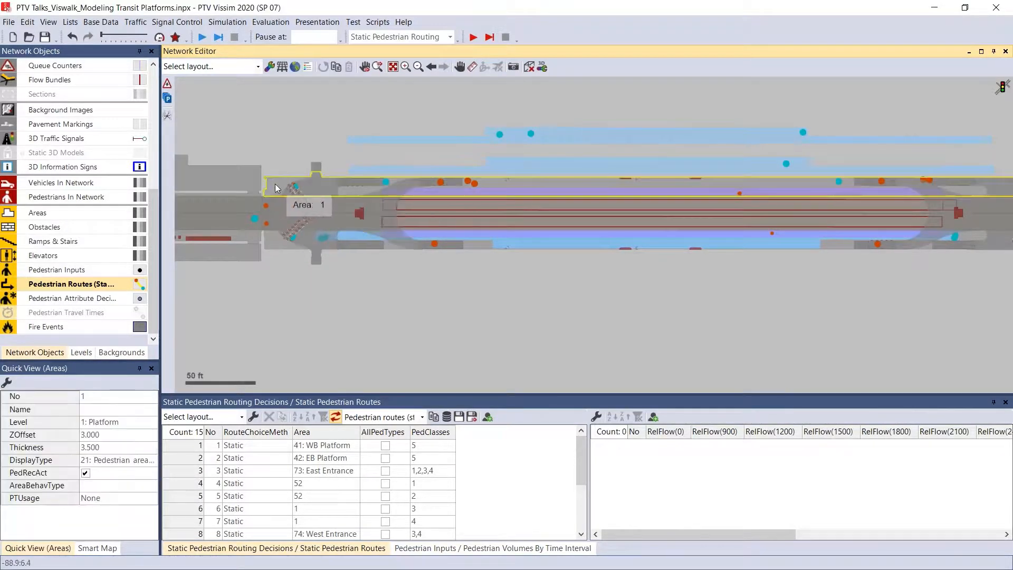
scroll(353, 229, "down", 2)
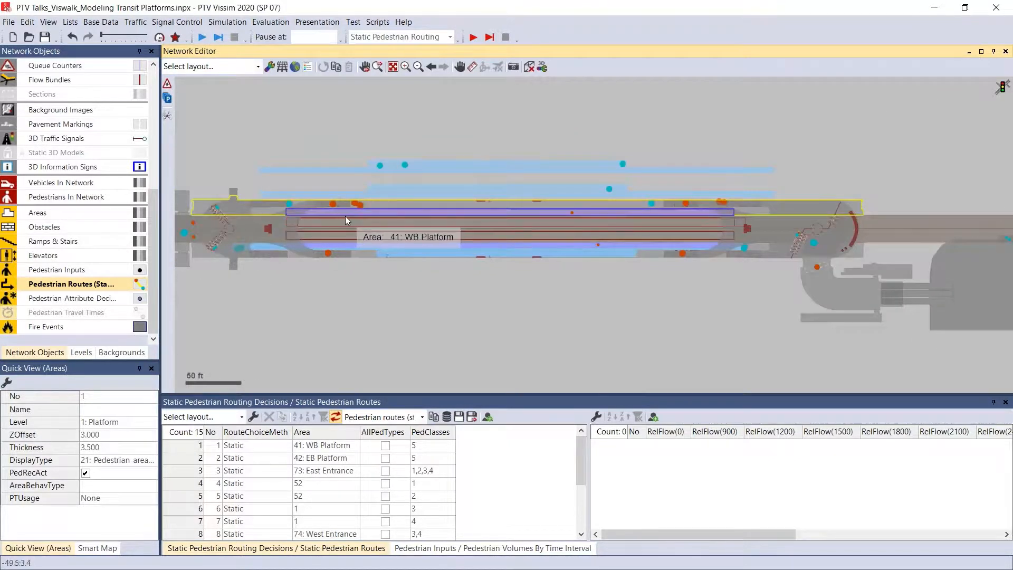
Move the Orange WB and Blue WB waiting areas back onto the westbound platform
left_click_drag(367, 188, 435, 210)
scroll(413, 169, "up", 3)
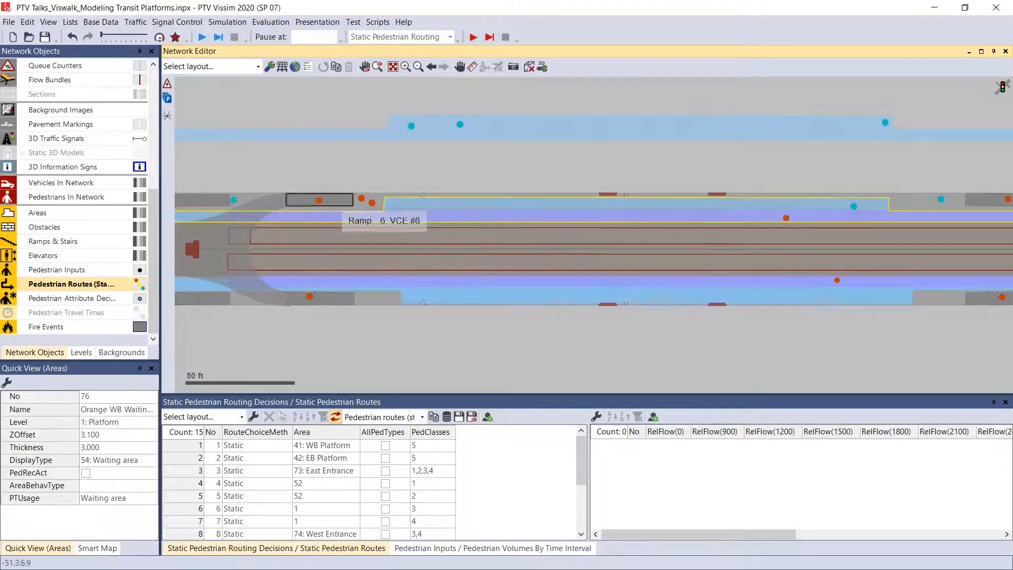
left_click_drag(496, 165, 448, 165)
scroll(453, 158, "up", 1)
left_click_drag(467, 132, 466, 202)
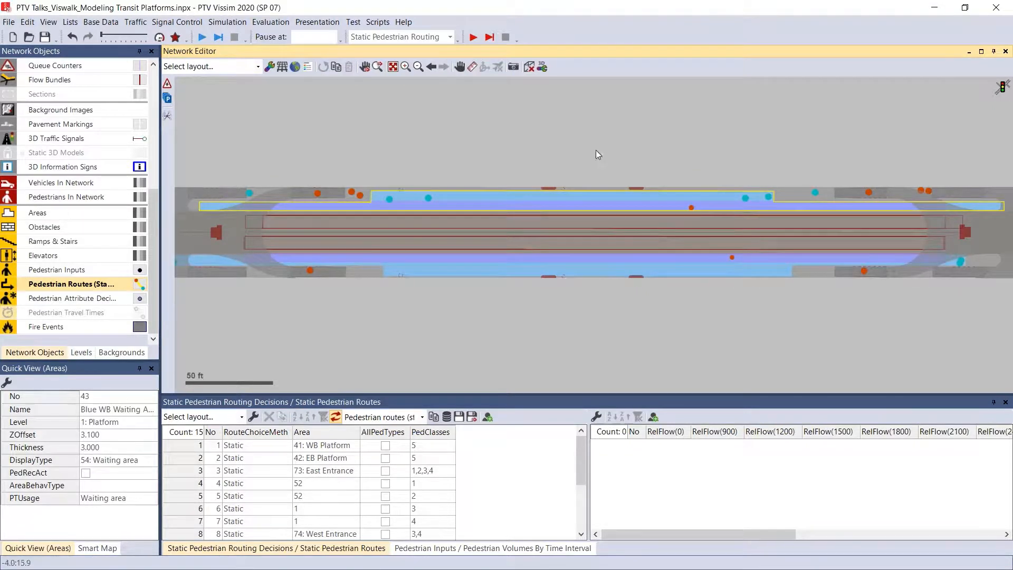
Inspect the short pedestrian route in area 1 at the west end of the westbound platform
left_click_drag(592, 166, 637, 185)
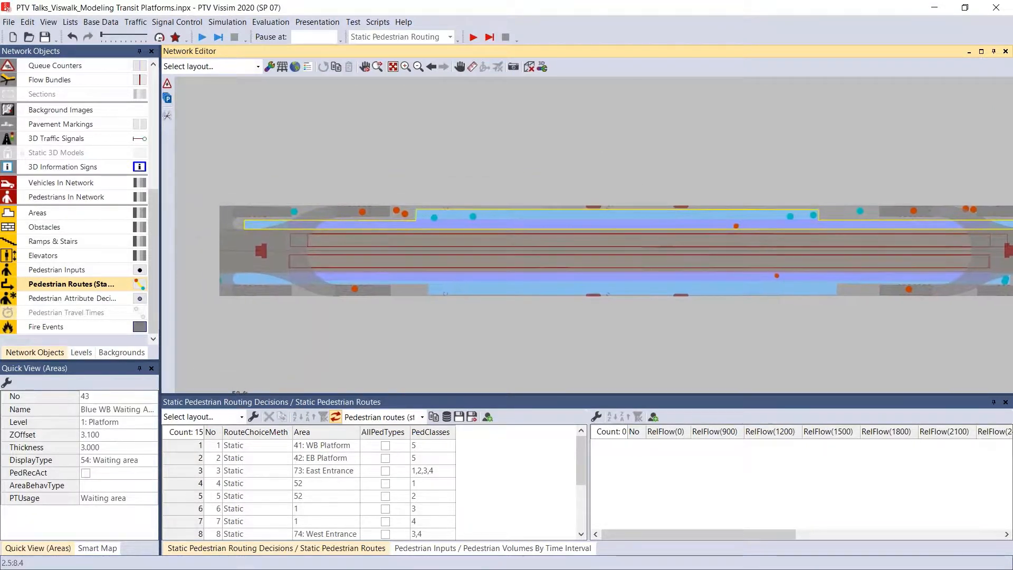
left_click_drag(303, 211, 571, 198)
left_click(571, 199)
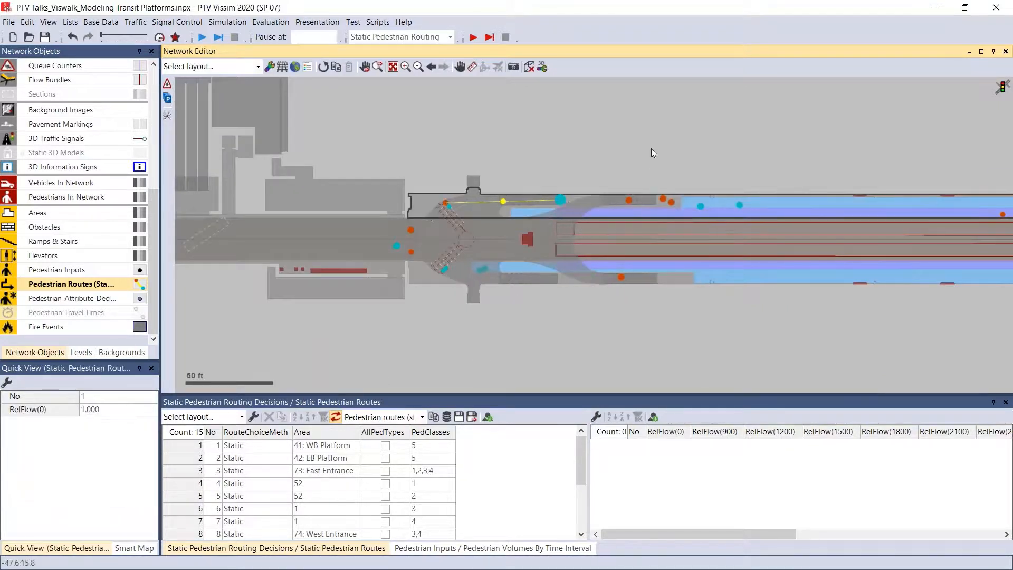
left_click_drag(630, 152, 454, 168)
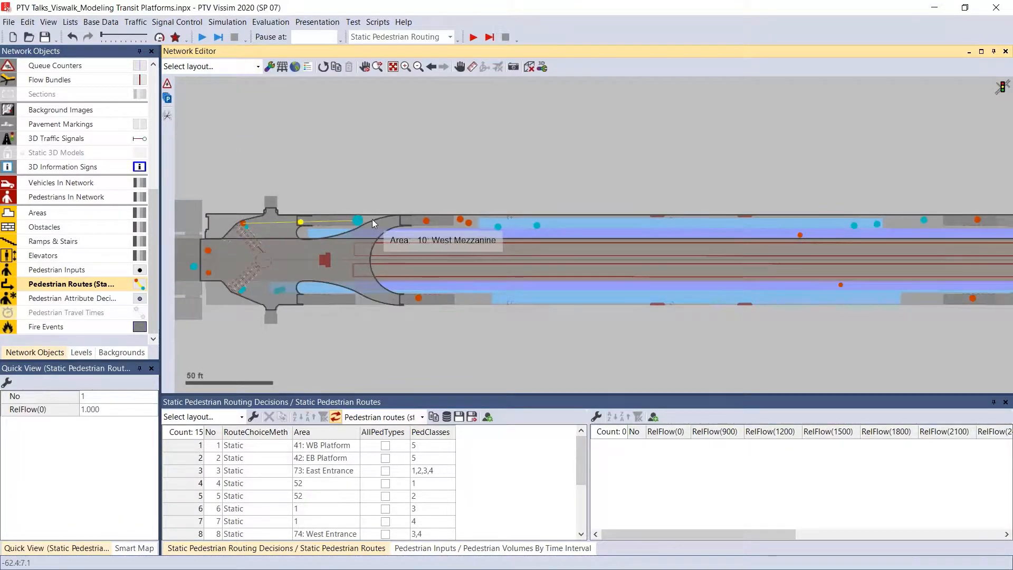
Check which pedestrian classes are assigned to routing decision 13 in area 1 on the westbound platform
left_click(469, 230)
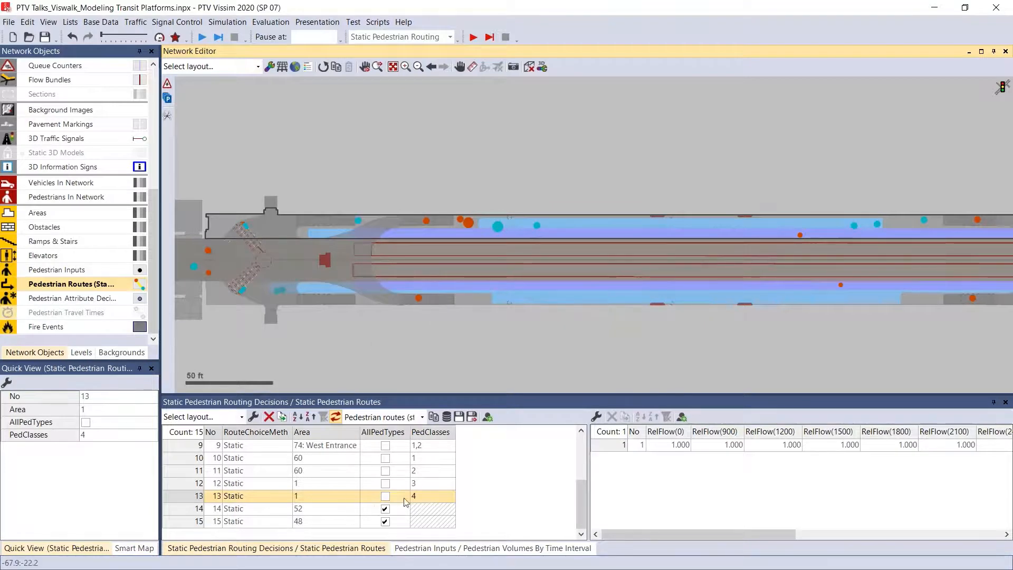
left_click(449, 498)
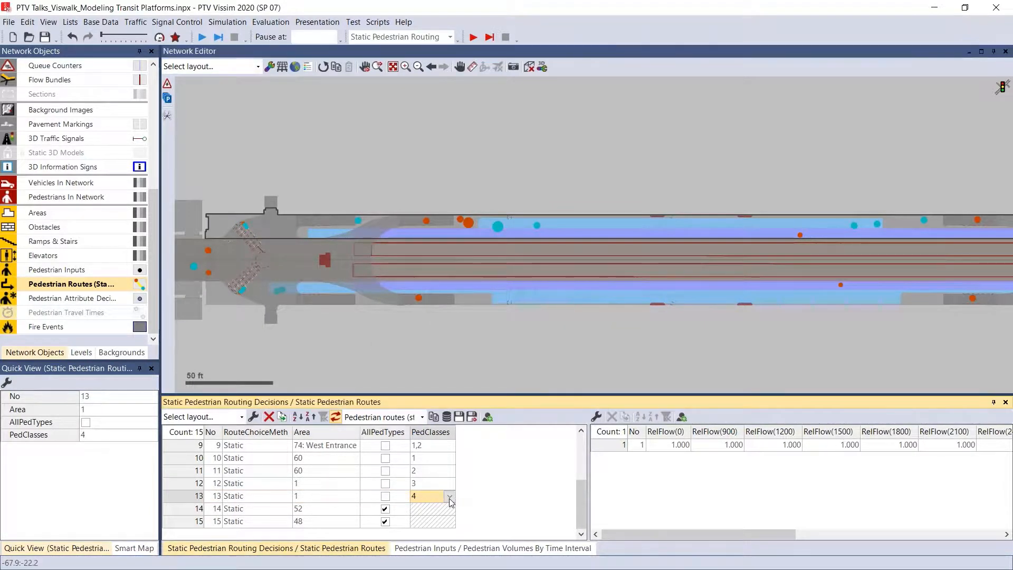
left_click(448, 498)
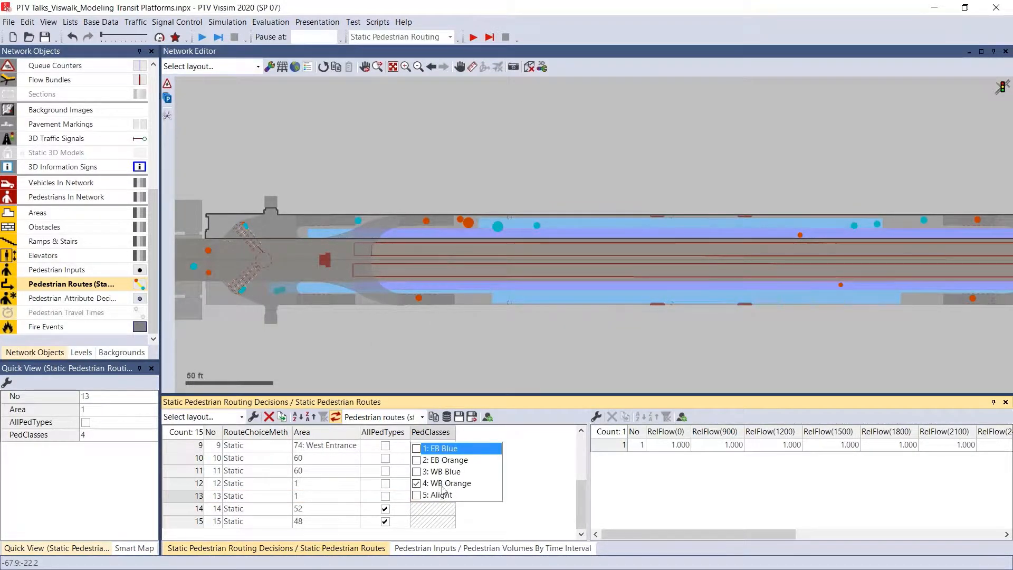
left_click(494, 355)
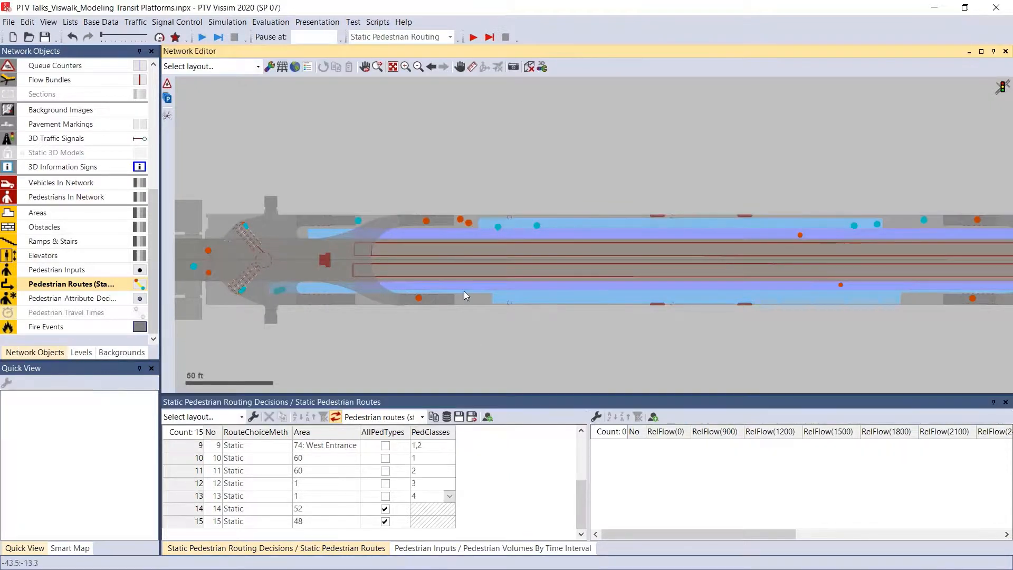
Switch the network view to 3D and start a continuous simulation run without saving the changes
left_click_drag(532, 179, 497, 169)
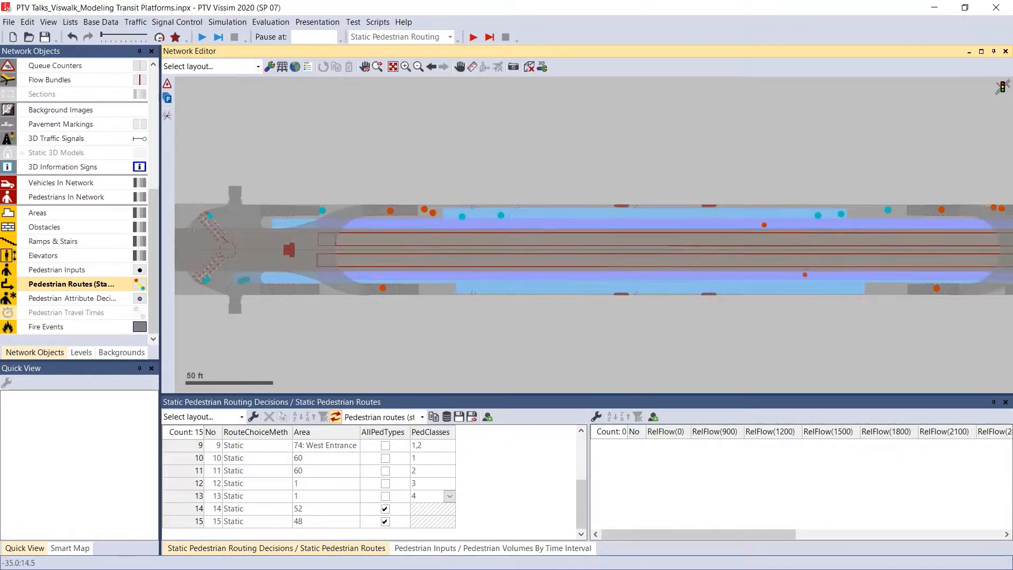
left_click(530, 67)
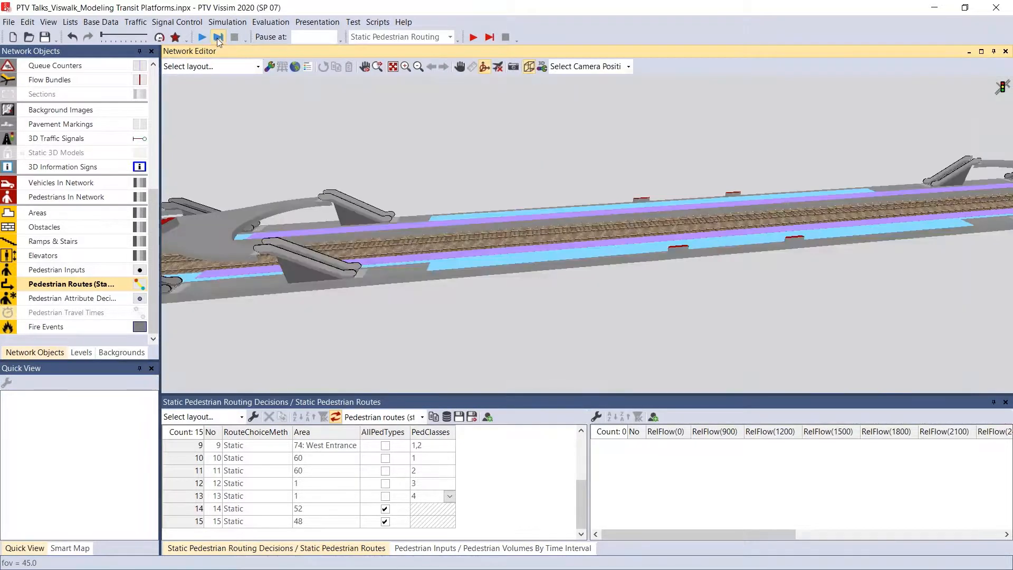
left_click(202, 37)
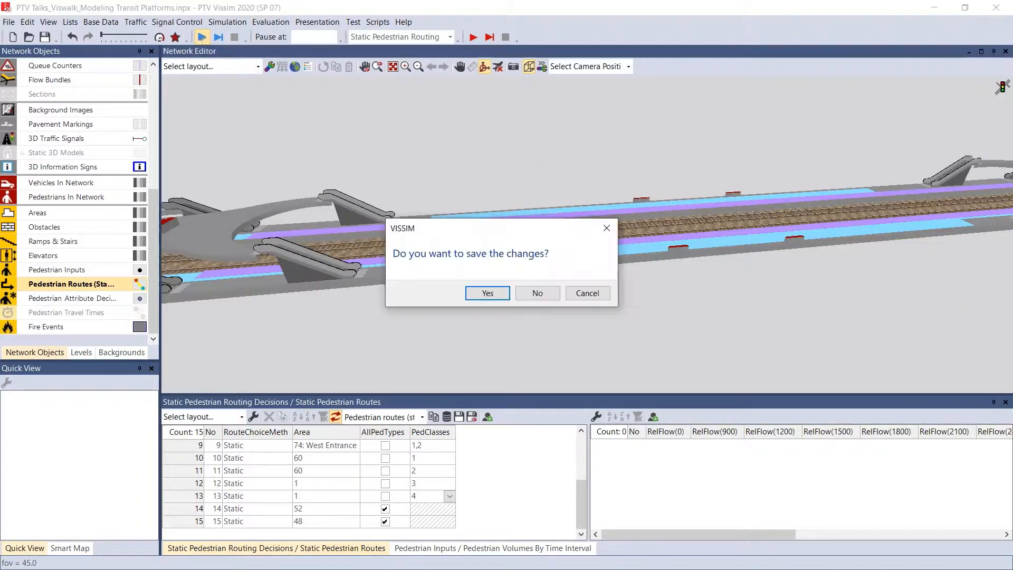
left_click(531, 292)
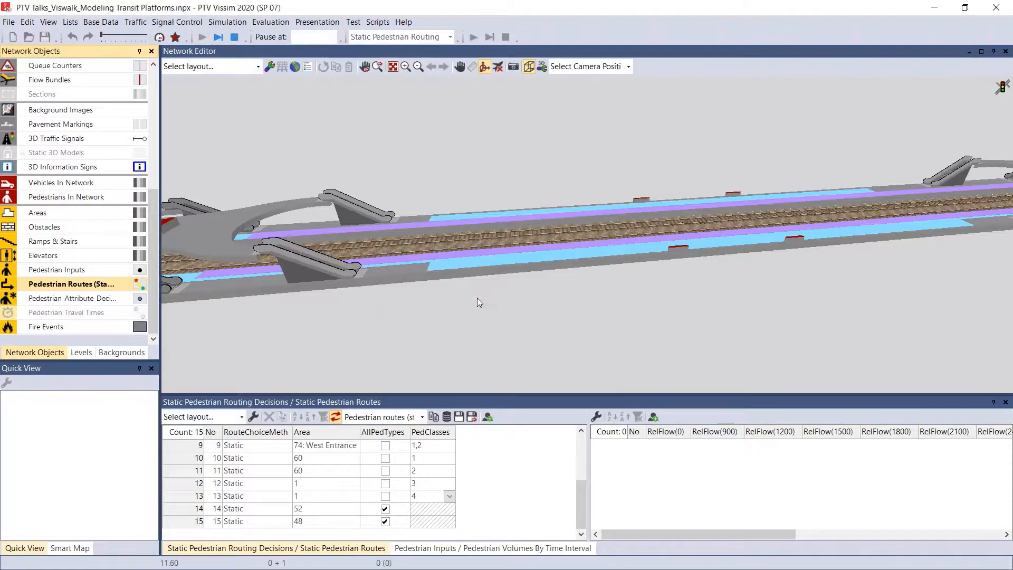
Observe the waiting passengers and trains along both platforms in 3D, looking lengthwise down the tracks
left_click_drag(443, 273, 614, 242)
left_click_drag(550, 291, 605, 280)
left_click_drag(596, 227, 583, 265)
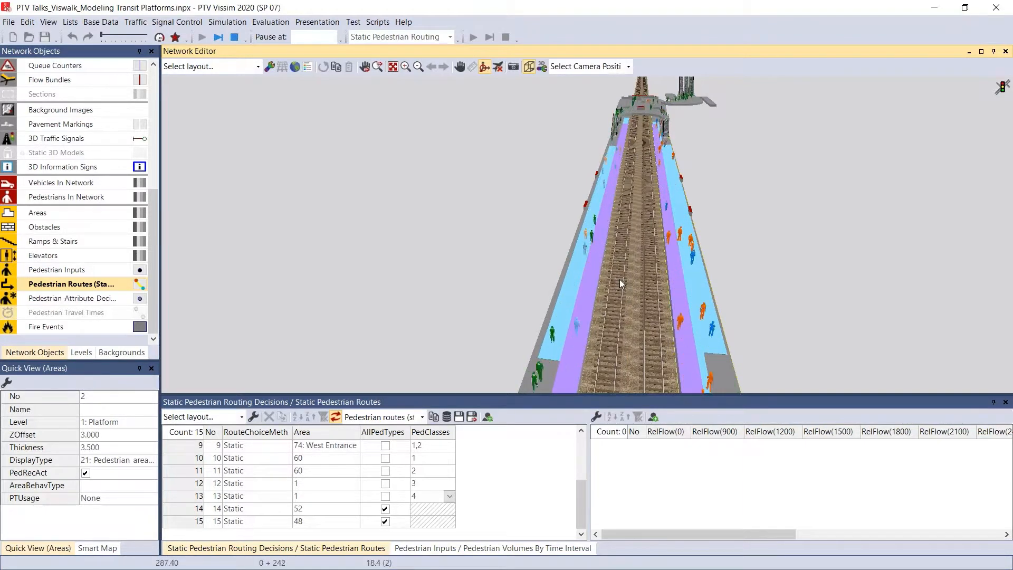
scroll(620, 280, "up", 3)
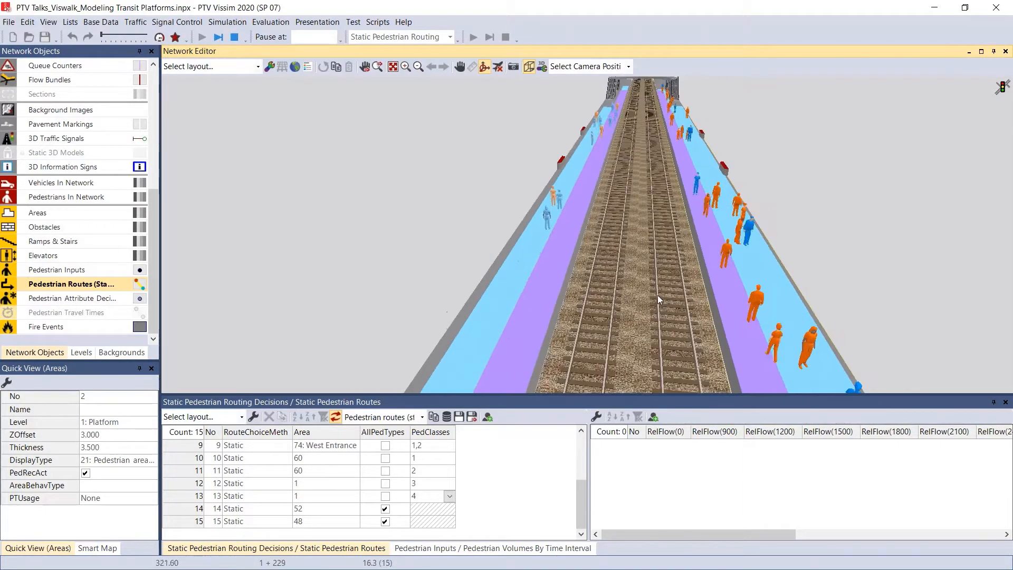
left_click_drag(643, 292, 533, 251)
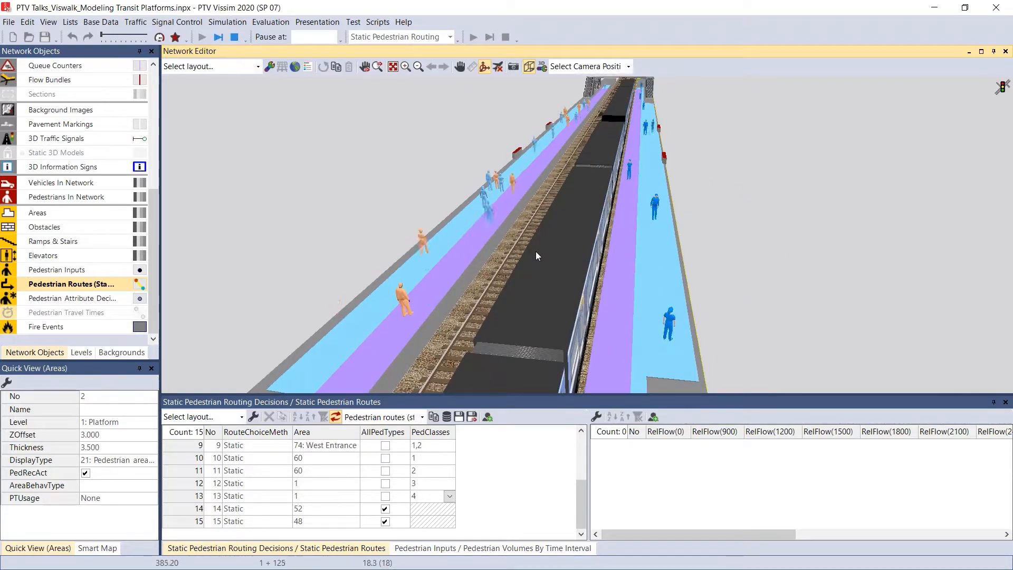
View the platforms in 2D during the paused simulation, and resume the continuous run to watch passengers board and alight
left_click(529, 67)
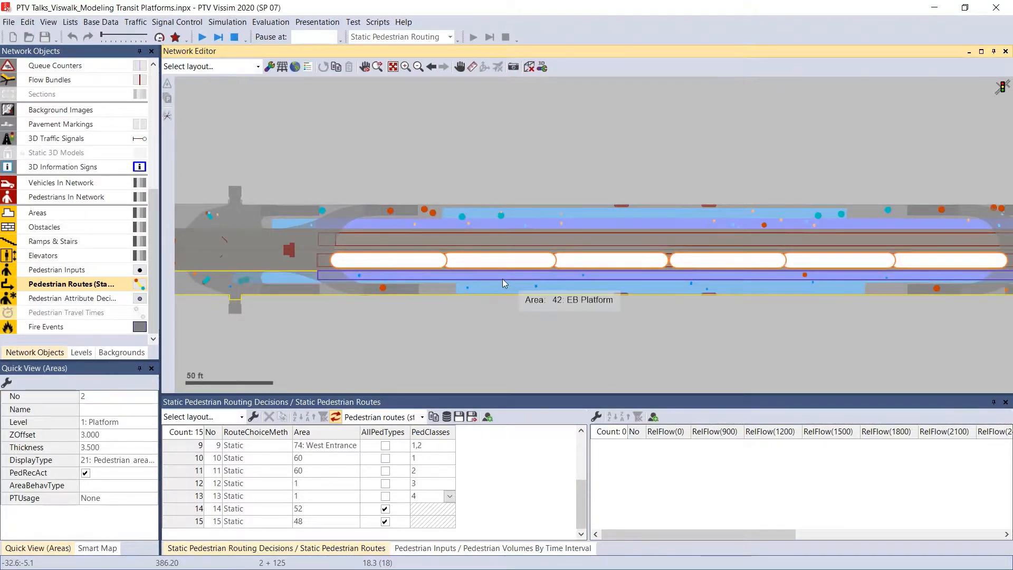
left_click(214, 42)
left_click(203, 40)
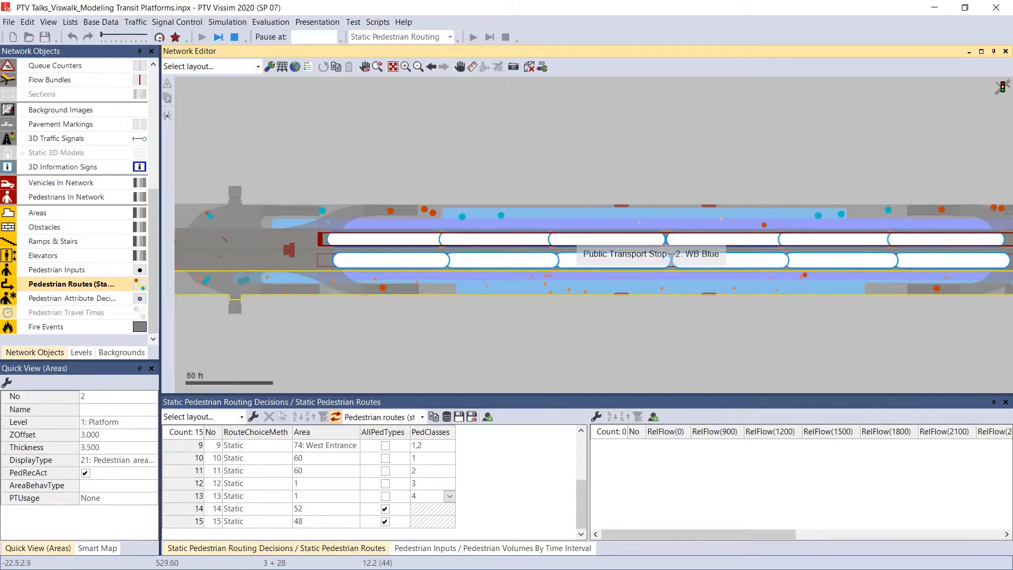
Return to the 3D view, stop the simulation and ignore its warnings, with the whole station in view
left_click(528, 67)
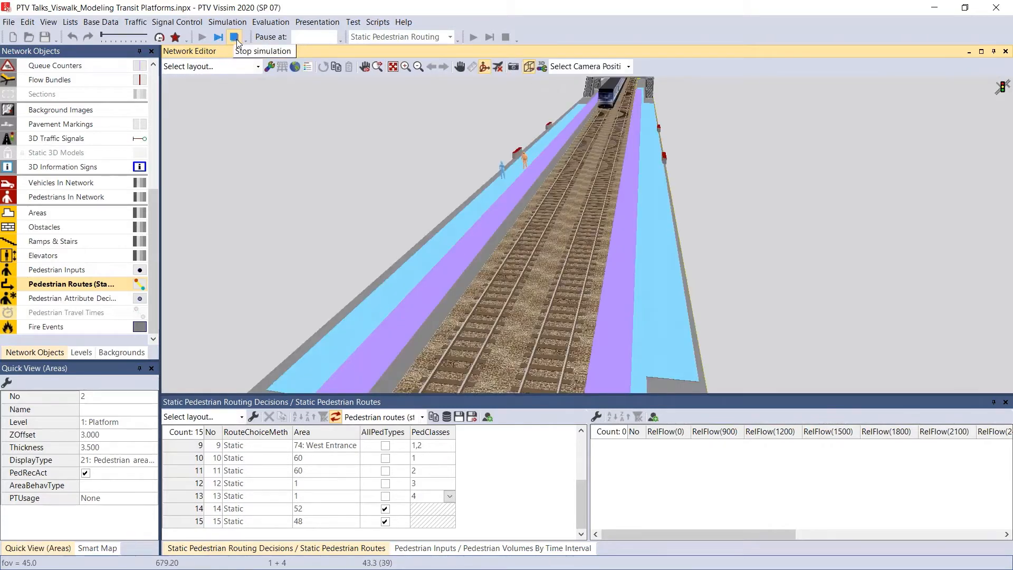
left_click(235, 36)
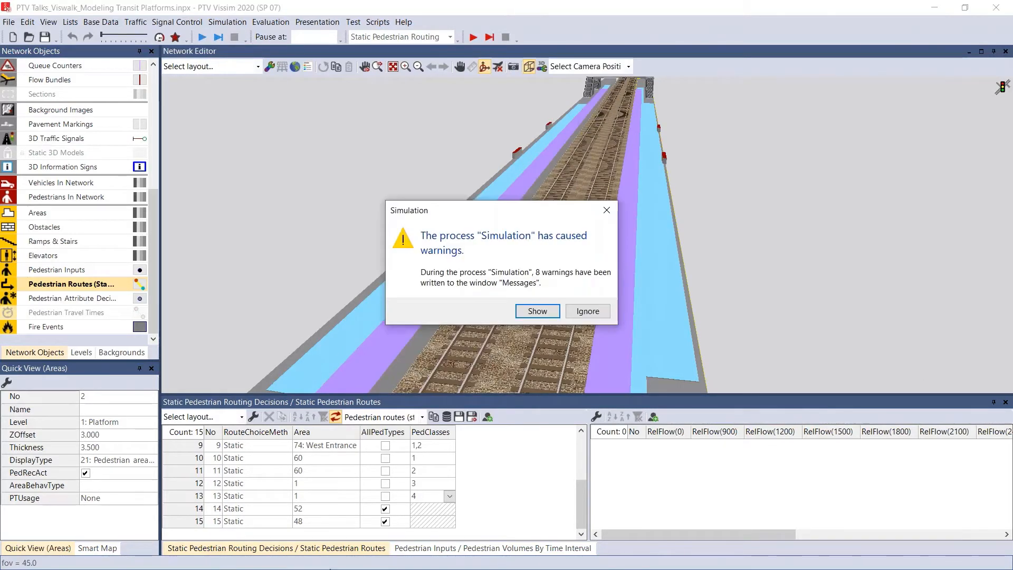
left_click(588, 311)
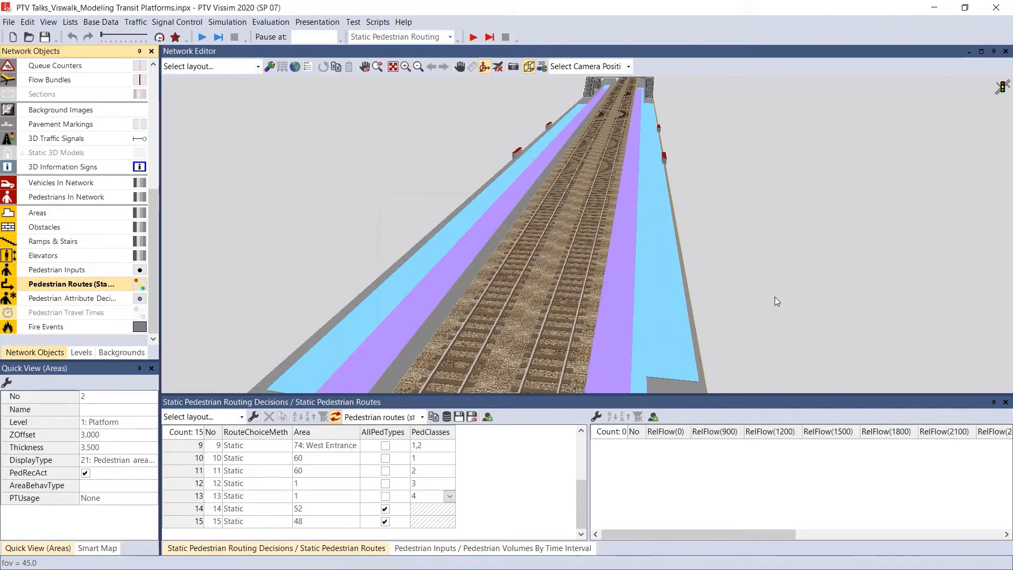
scroll(732, 233, "down", 10)
scroll(687, 199, "down", 3)
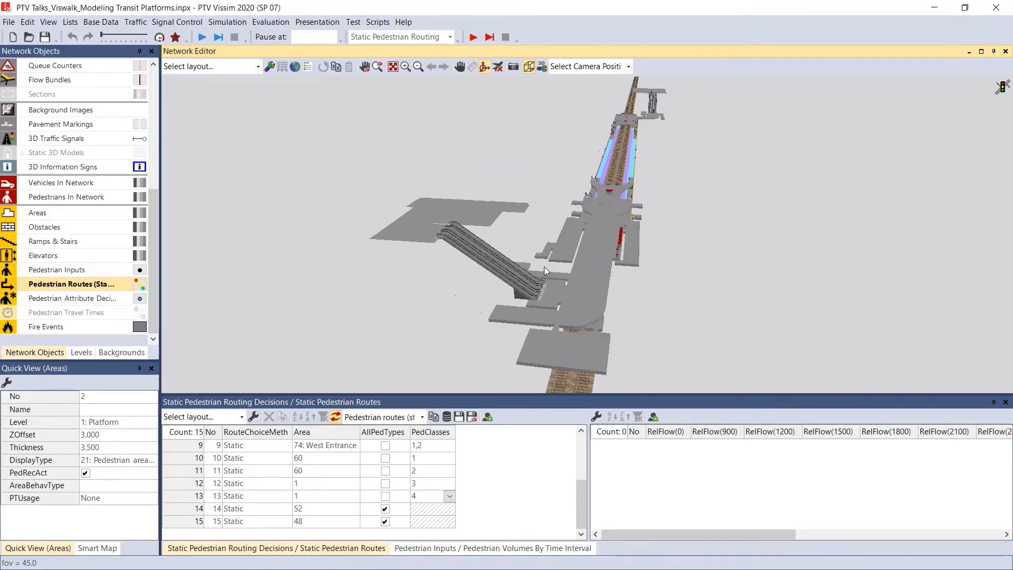